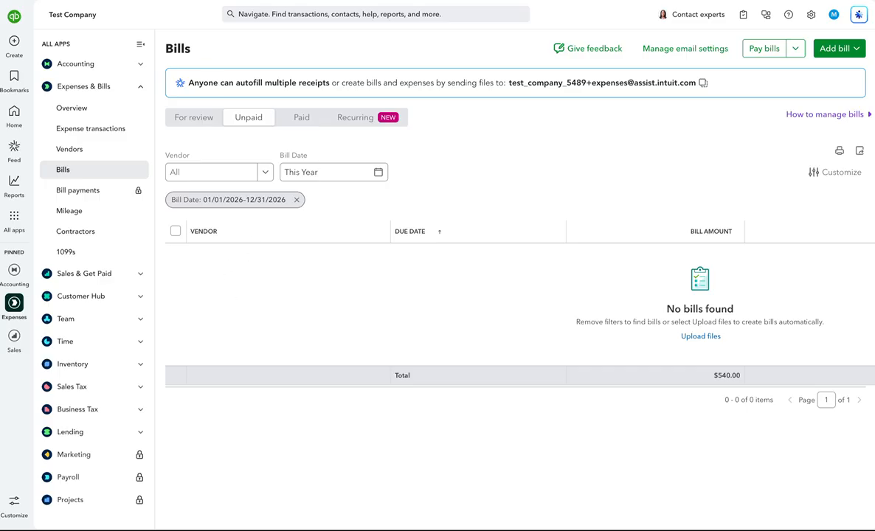
Step: Switch to the QuickBooks Bills sheet in Google Sheets and examine its column headers and the repeated bill numbers in rows 2 and 3
click(166, 1)
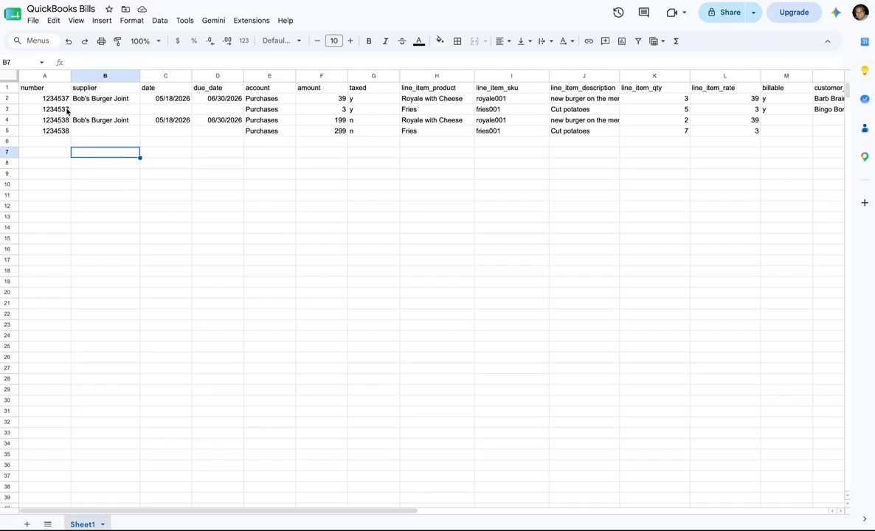
click(188, 90)
click(206, 88)
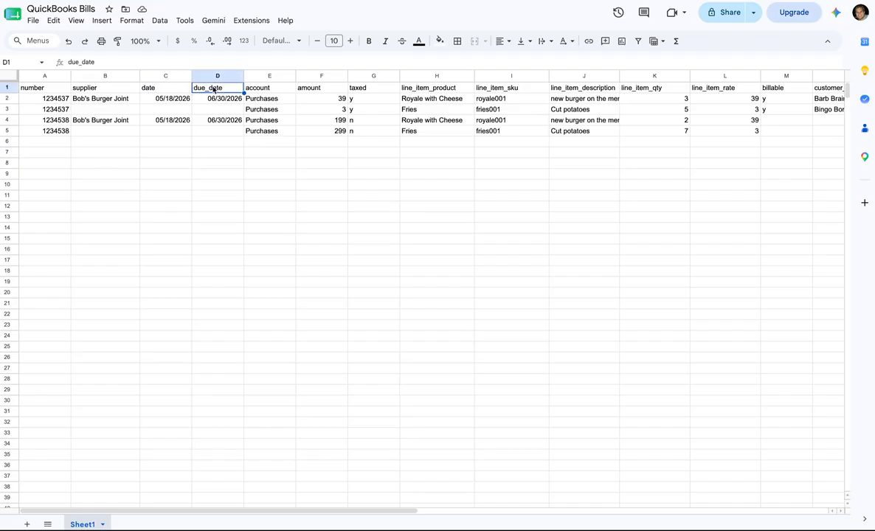
click(254, 89)
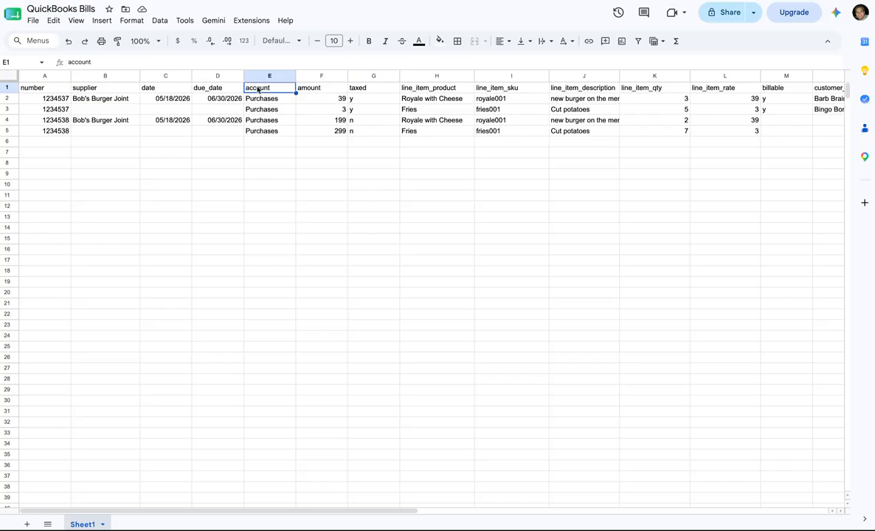
drag(22, 97, 25, 108)
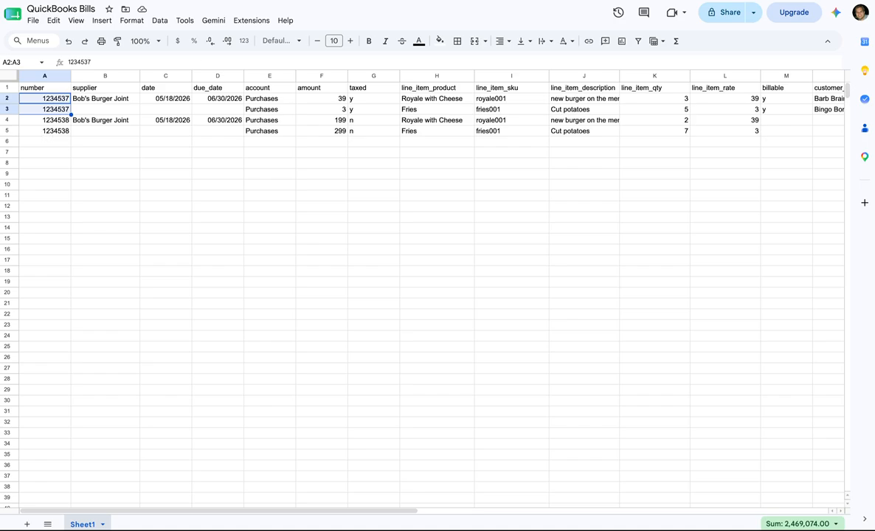
Step: Switch to EasyCSV, choose Upload Files as the source, and find and select the QuickBooks Bills Google Sheet as the example spreadsheet
click(354, 0)
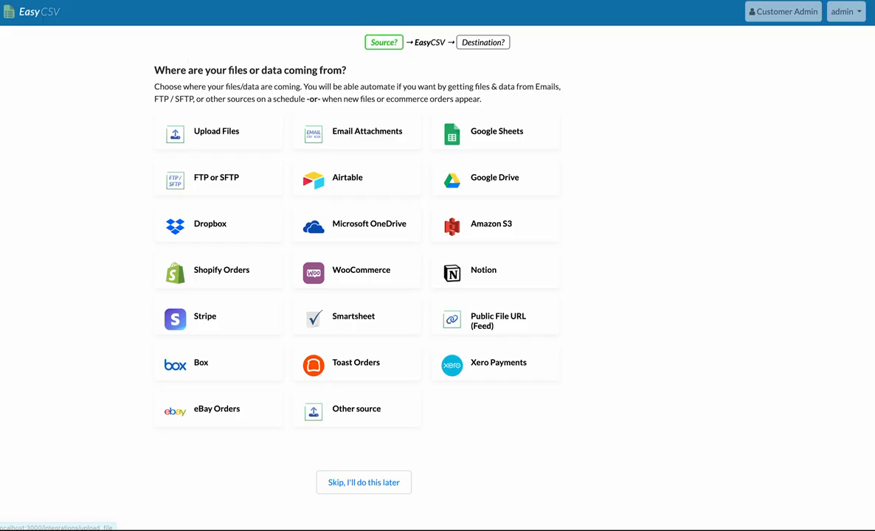
click(248, 127)
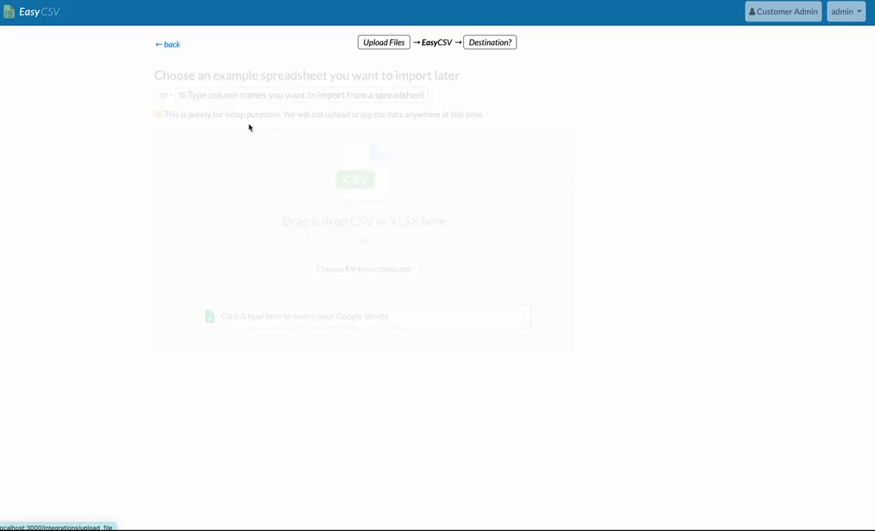
click(265, 314)
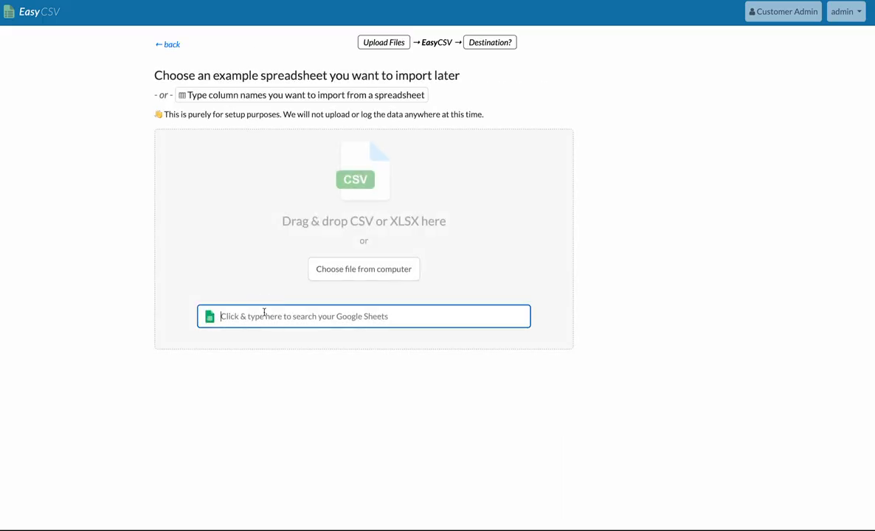
text(qu)
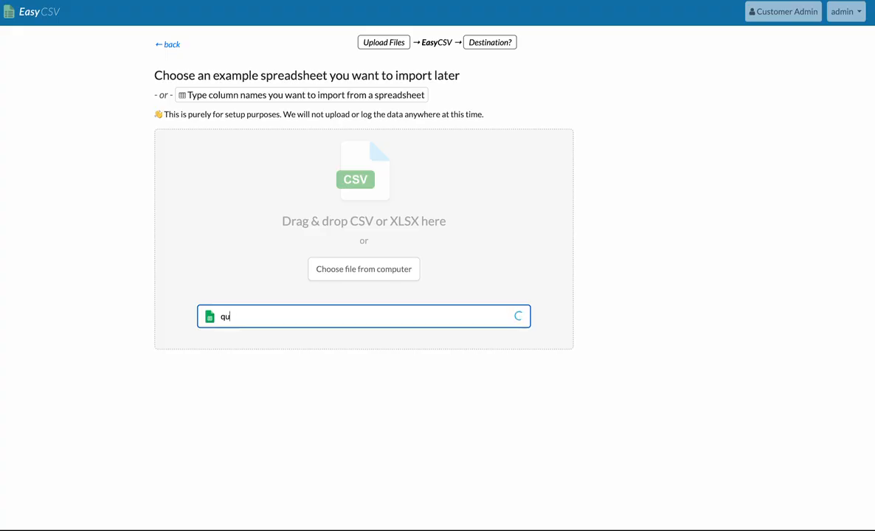
text(ickbooks)
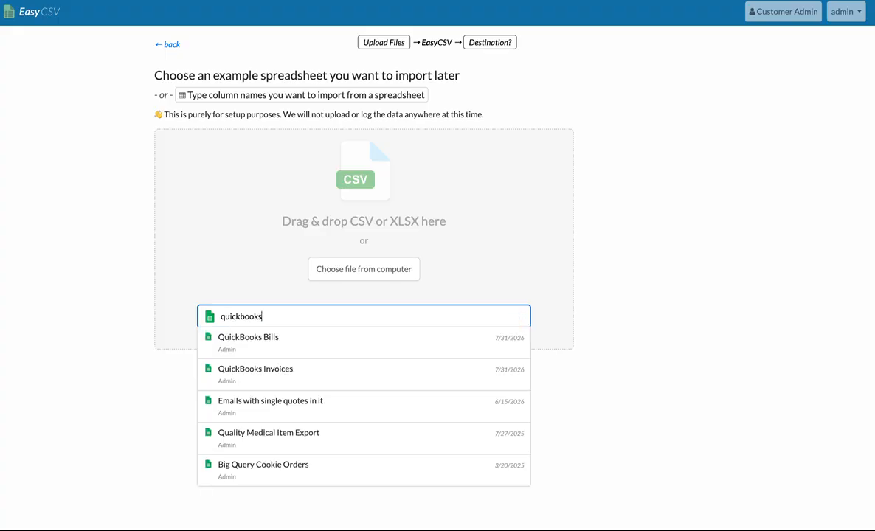
click(249, 338)
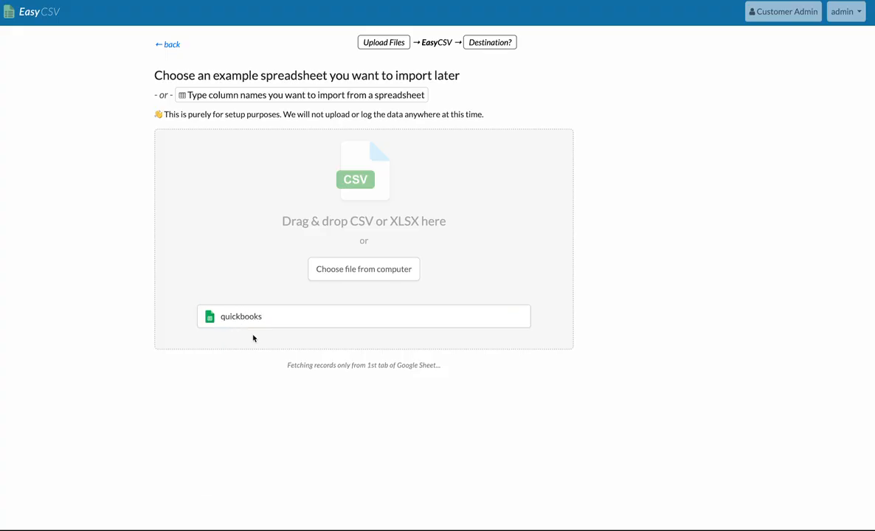
Step: Review the spreadsheet columns for the import, keep all of them selected, and continue to the destination choice
scroll(240, 235, down, 3)
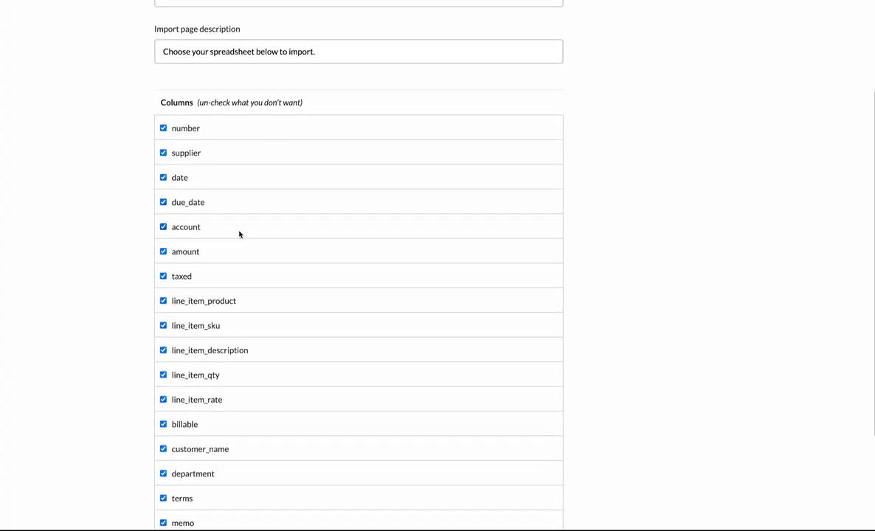
scroll(240, 232, down, 2)
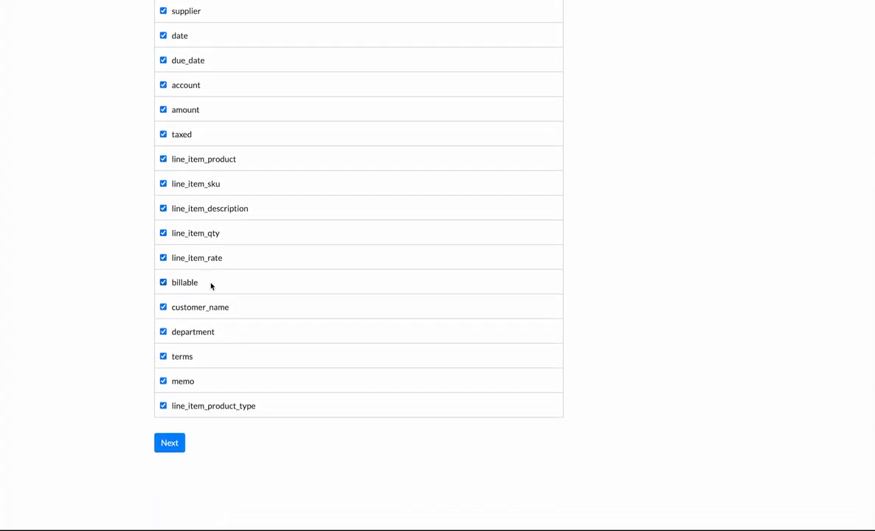
scroll(194, 340, up, 5)
scroll(194, 340, down, 5)
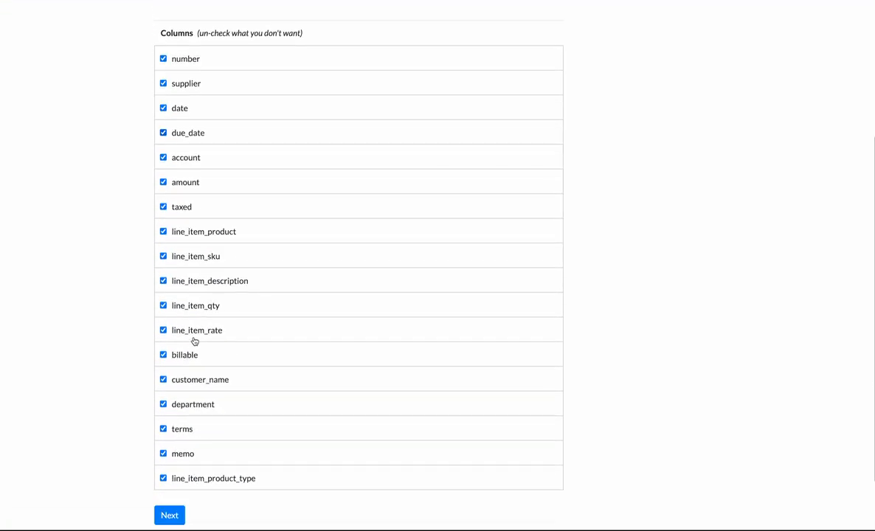
click(178, 447)
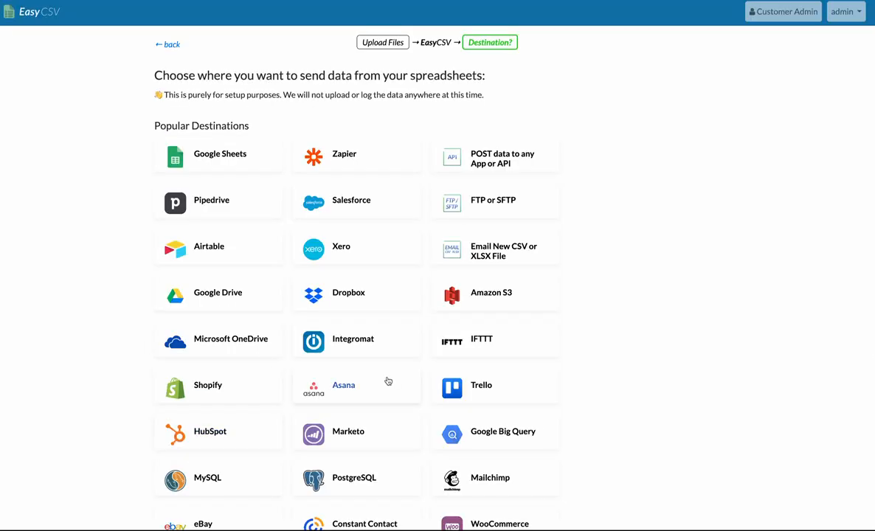
Step: Choose QuickBooks as the destination with the Bills action and finish the import setup
scroll(386, 382, down, 1)
scroll(388, 380, down, 1)
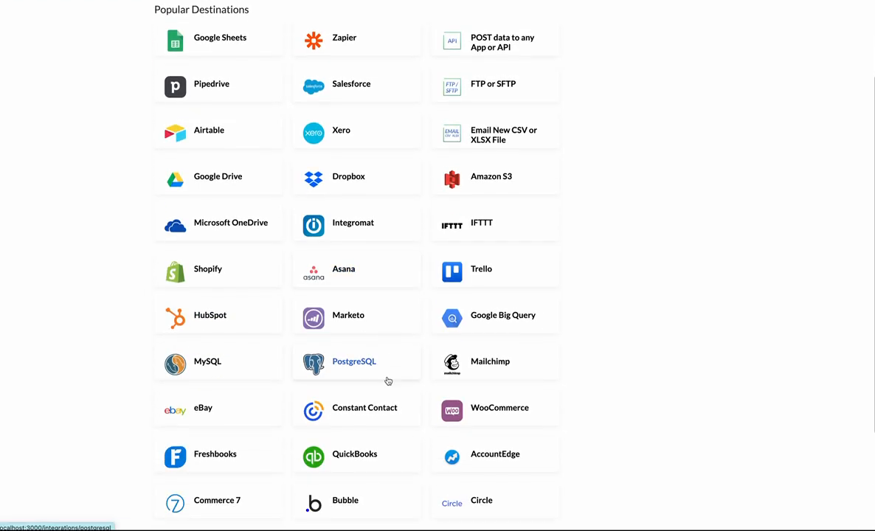
click(367, 451)
click(174, 161)
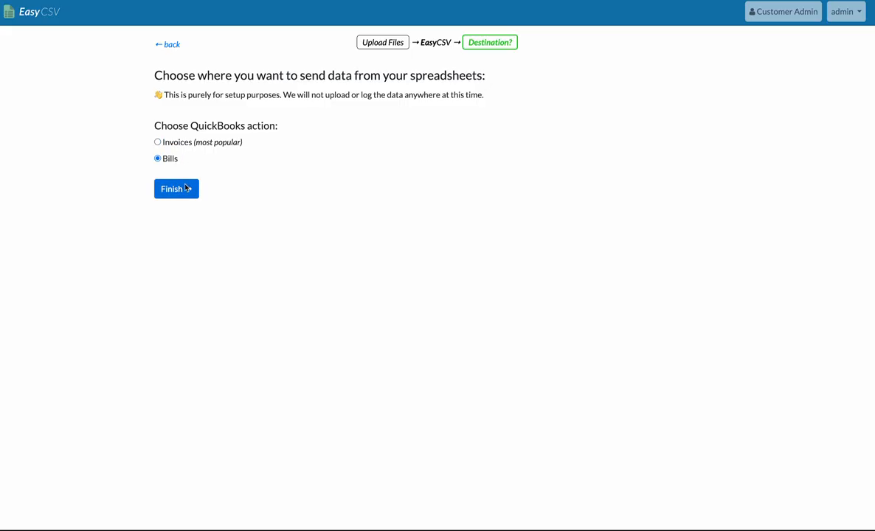
click(185, 191)
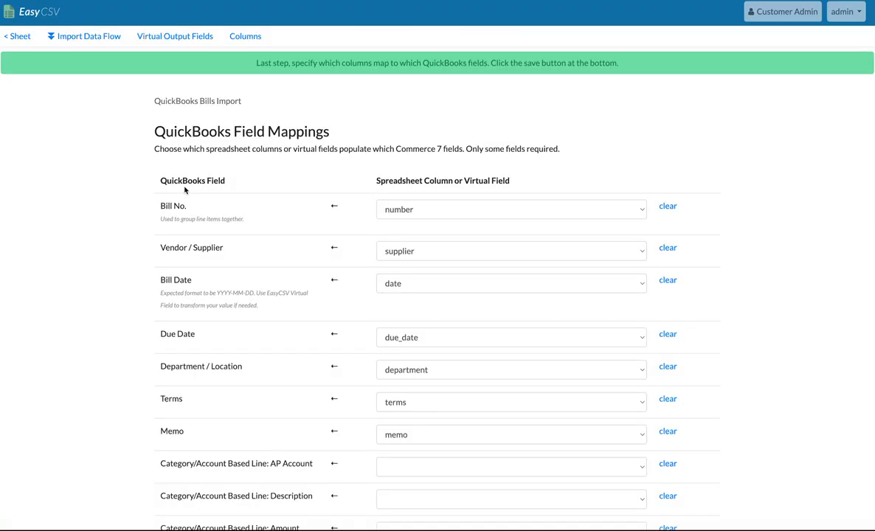
Step: Examine the QuickBooks field mappings, including the Bill No. column choices and the category-based and item-based line fields
click(478, 214)
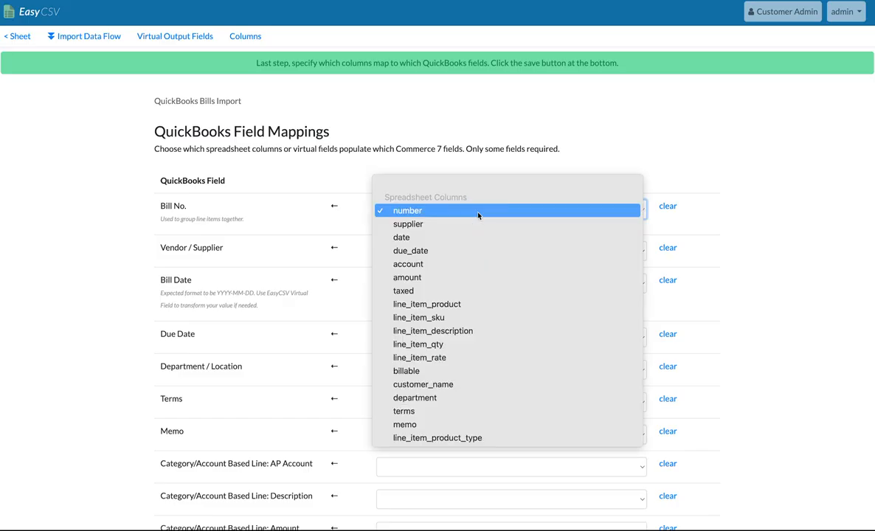
click(162, 202)
click(176, 212)
click(270, 198)
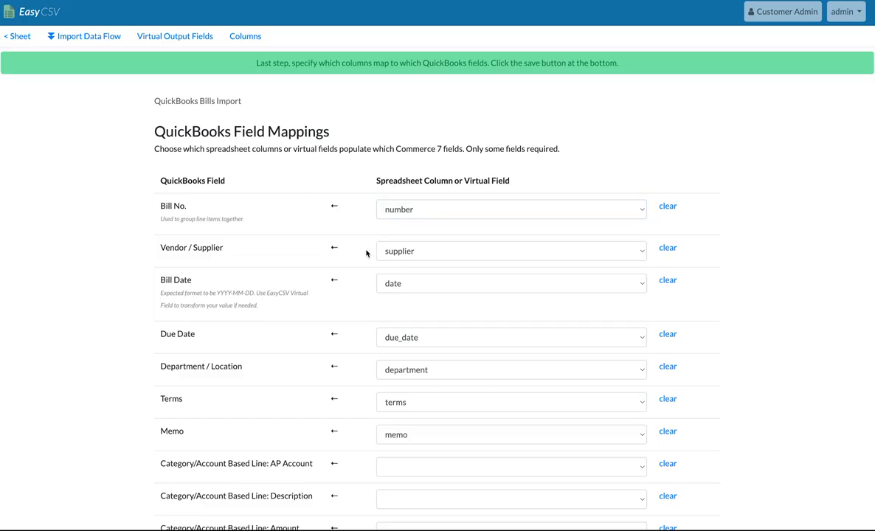
scroll(366, 253, down, 1)
scroll(366, 253, down, 3)
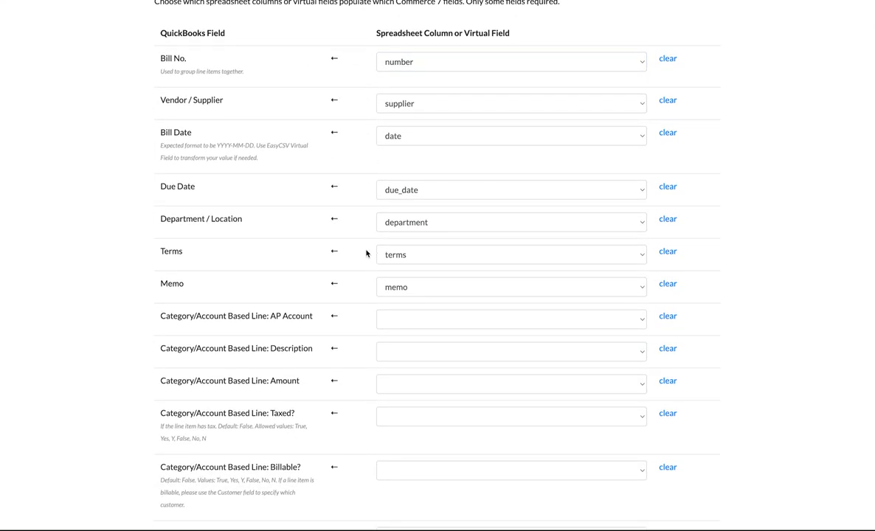
scroll(366, 253, down, 2)
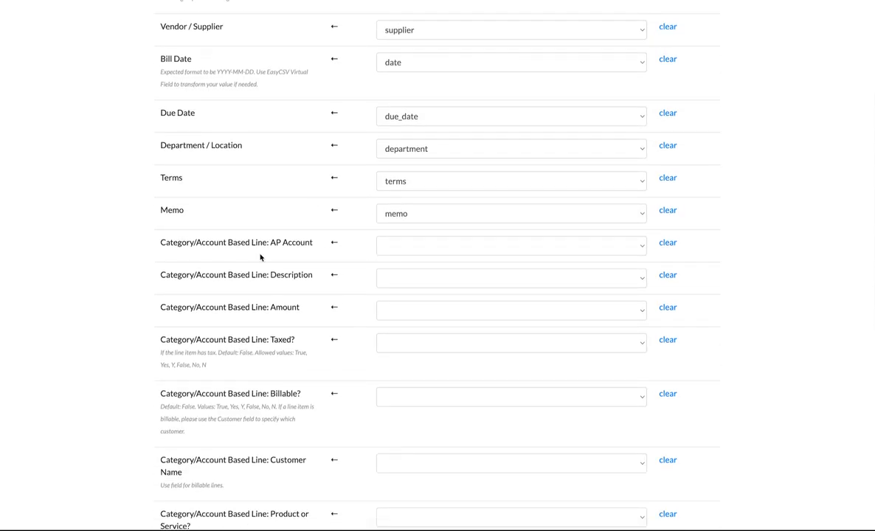
scroll(215, 250, down, 10)
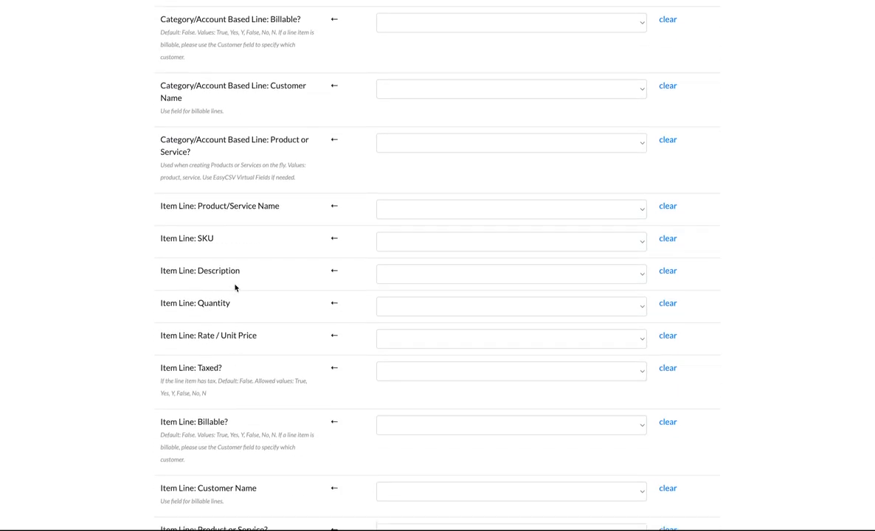
scroll(235, 287, up, 2)
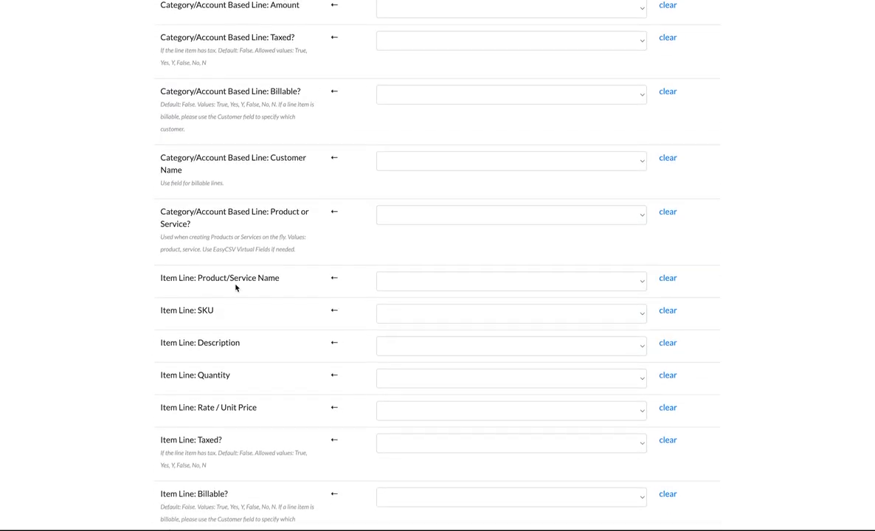
scroll(270, 369, up, 3)
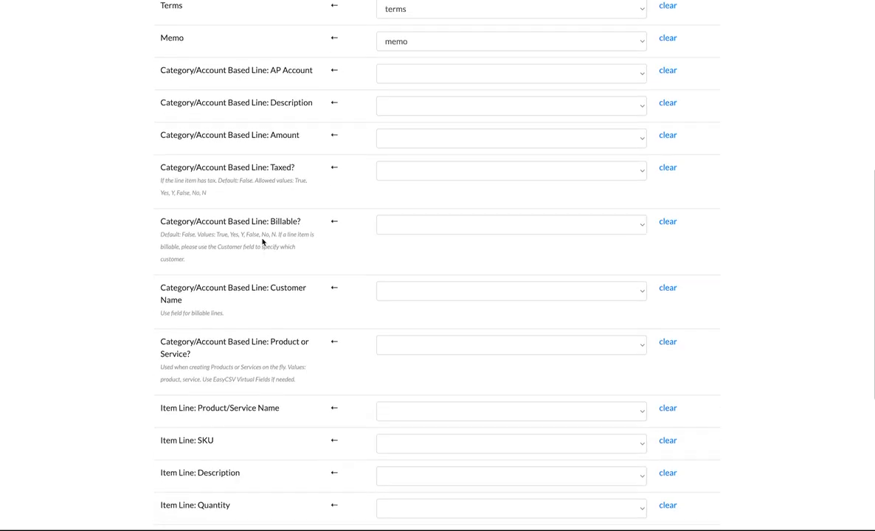
scroll(262, 427, down, 3)
scroll(262, 428, up, 4)
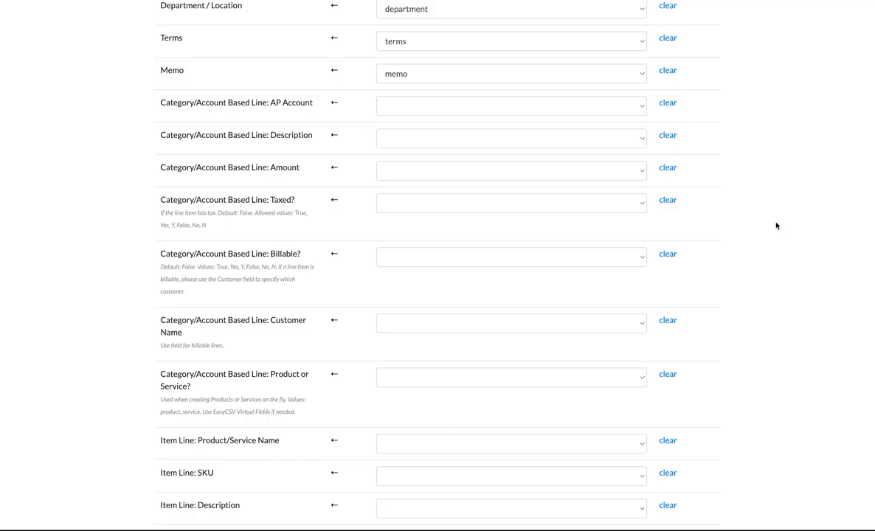
Step: Map the category/account based line's AP Account to the account column and its Description to line_item_description
click(424, 108)
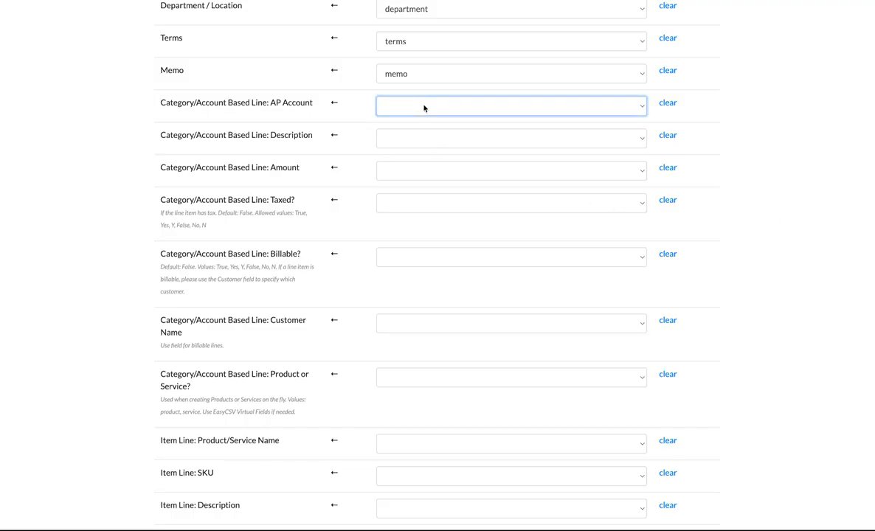
click(424, 108)
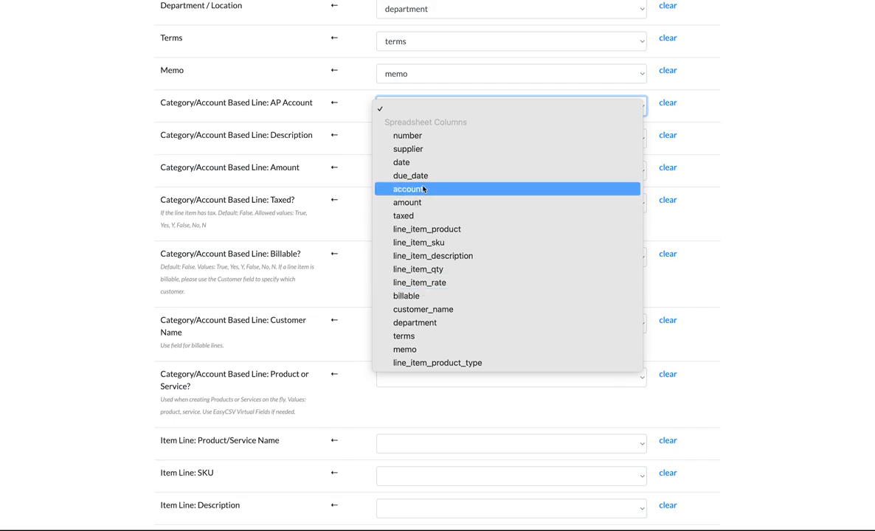
click(424, 190)
click(418, 138)
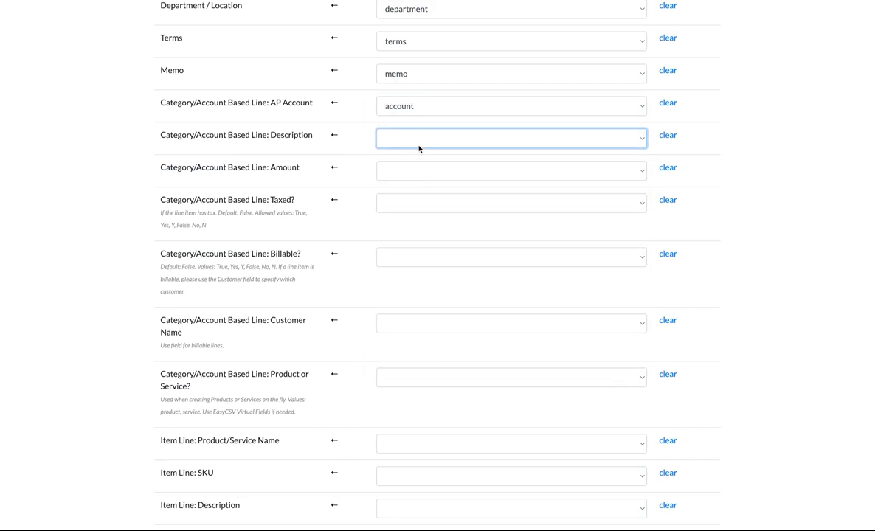
click(419, 137)
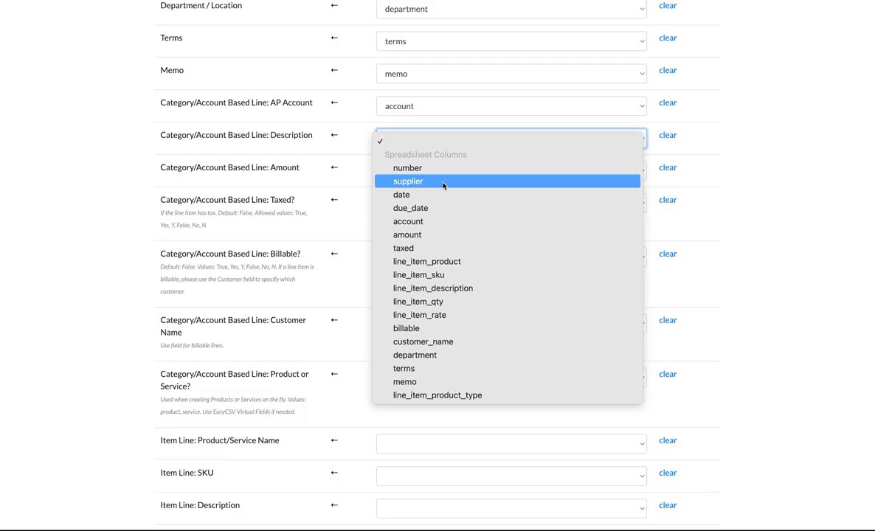
click(464, 295)
Step: Map the category/account based line's Amount to the amount column and its Taxed? field to the taxed column
key(Tab)
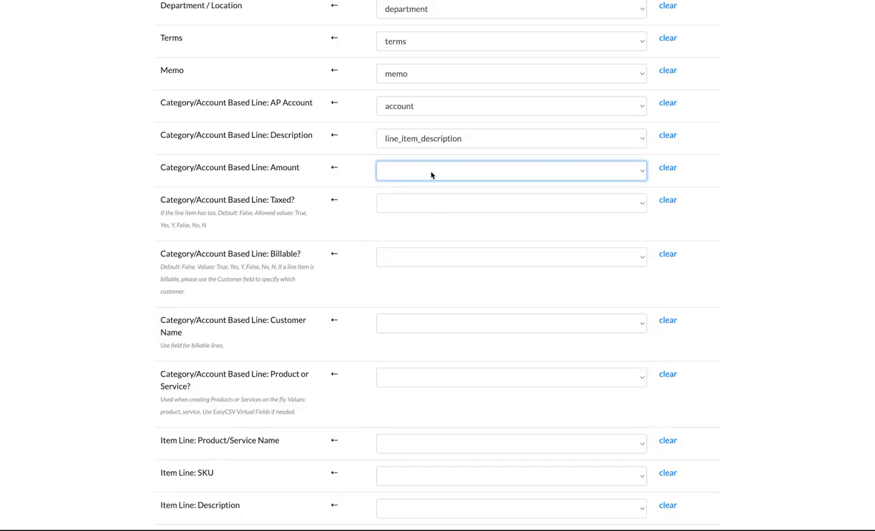
click(431, 175)
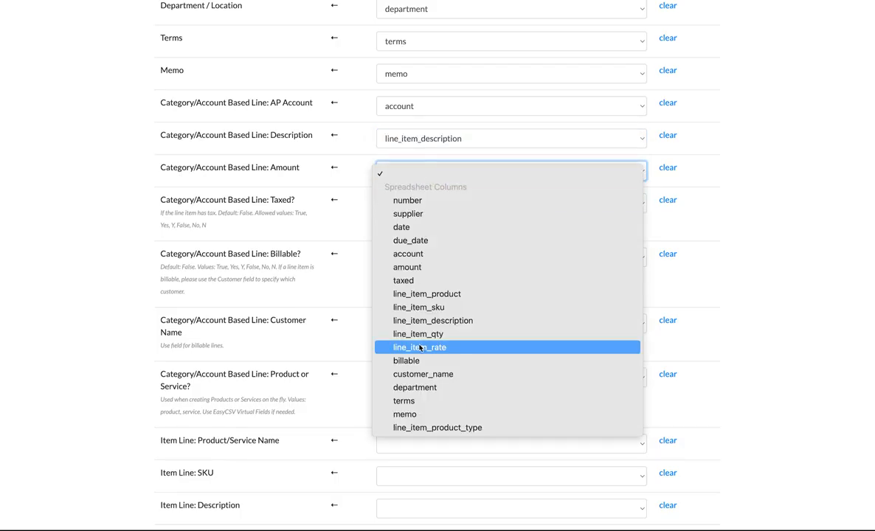
click(413, 268)
click(426, 203)
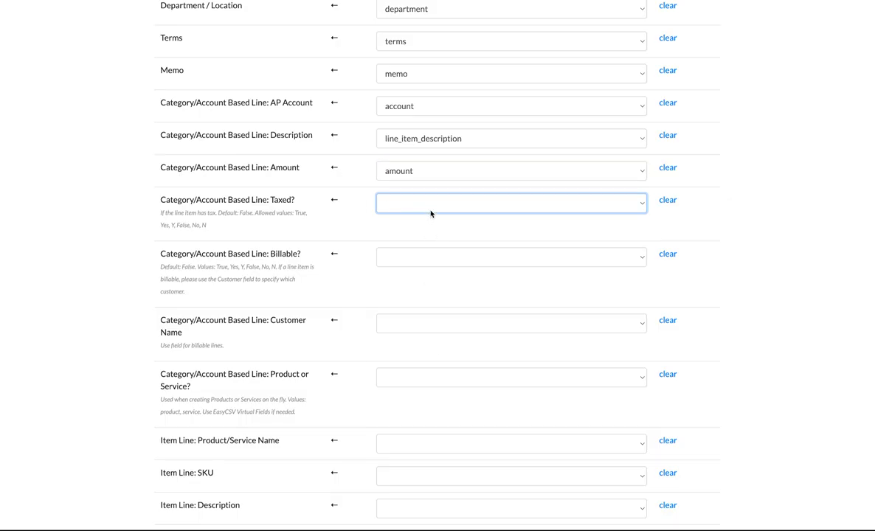
click(430, 209)
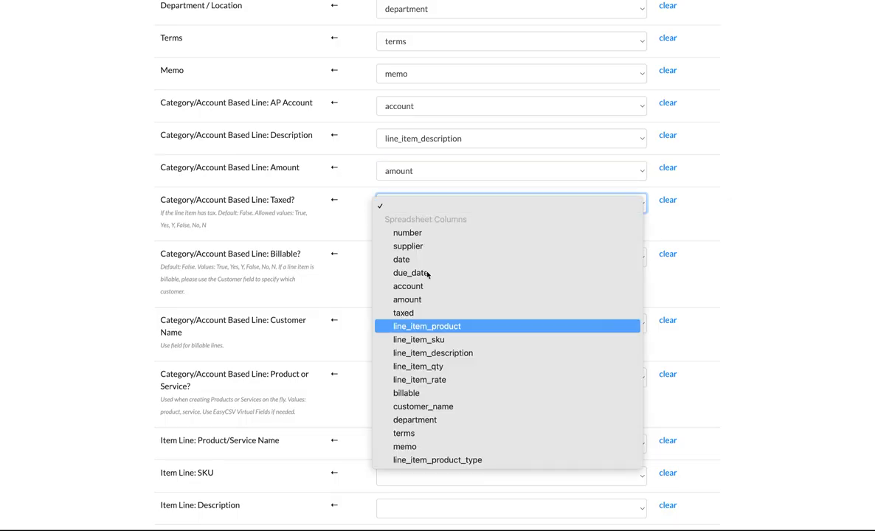
click(431, 319)
Step: Map the category/account based line's Billable? field to the billable column and its Customer Name to customer_name
click(422, 255)
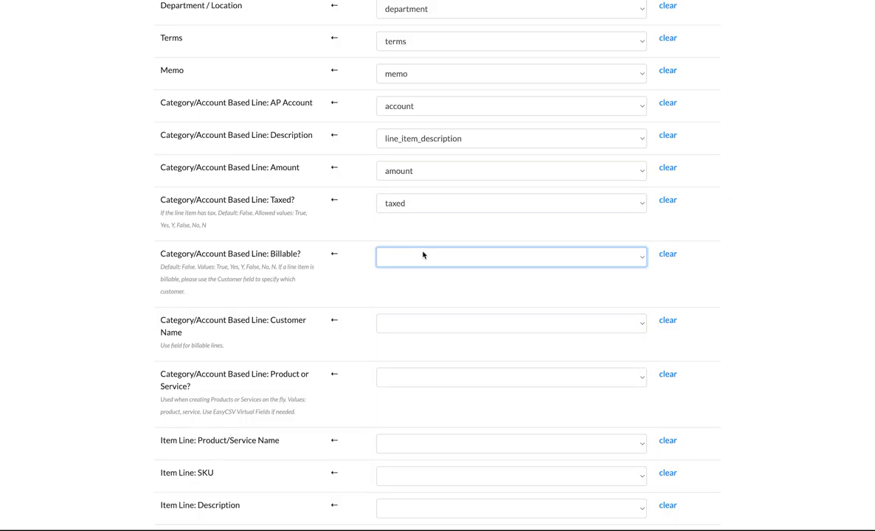
click(432, 446)
click(411, 326)
click(411, 327)
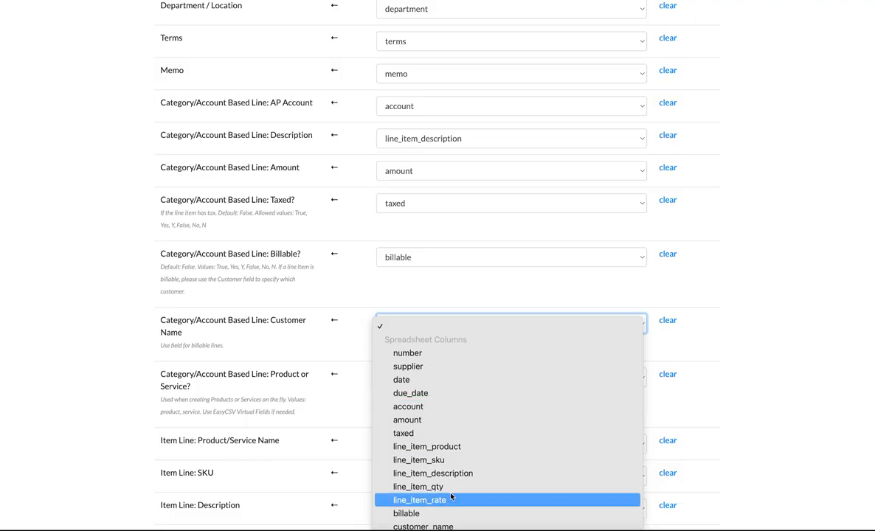
click(466, 525)
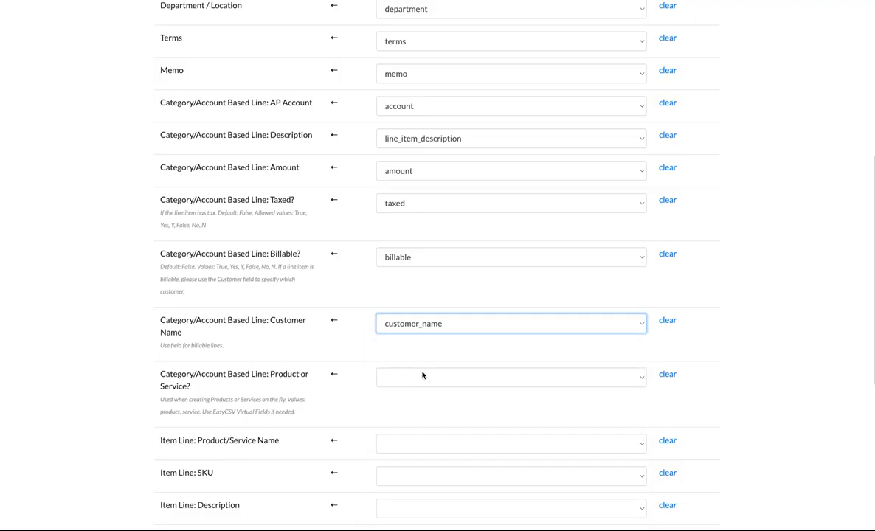
Step: Map the category/account based line's Product or Service? field to the line_item_product_type column
click(422, 374)
click(447, 477)
click(442, 384)
click(451, 489)
click(452, 385)
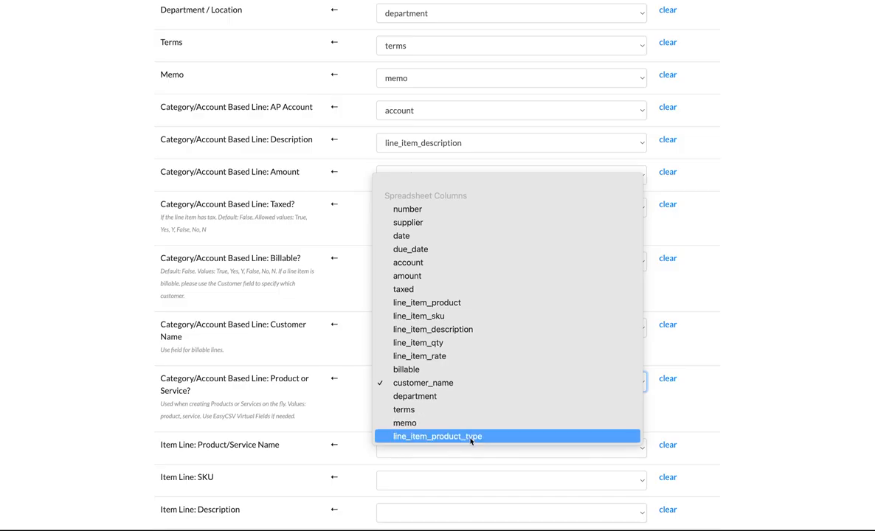
click(473, 441)
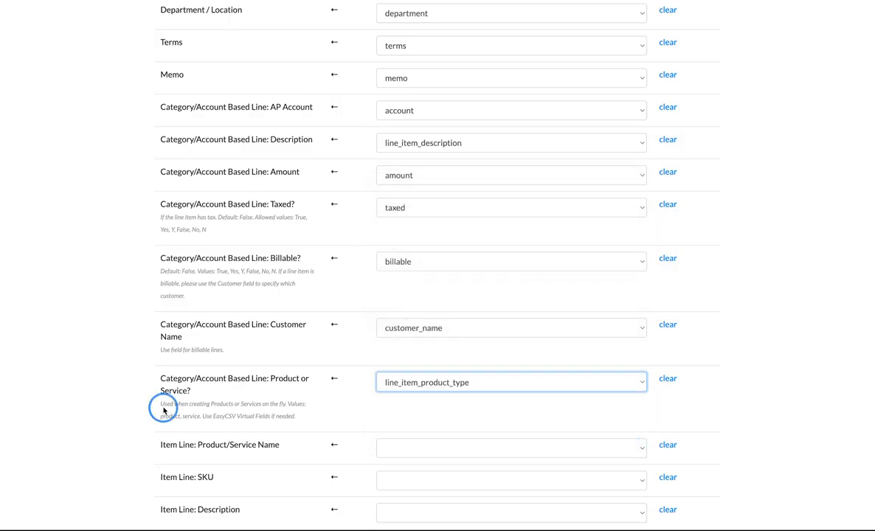
Step: Review the QuickBooks field mappings from Bill No. through the item-based line fields, including the notes on virtual fields
scroll(164, 411, down, 2)
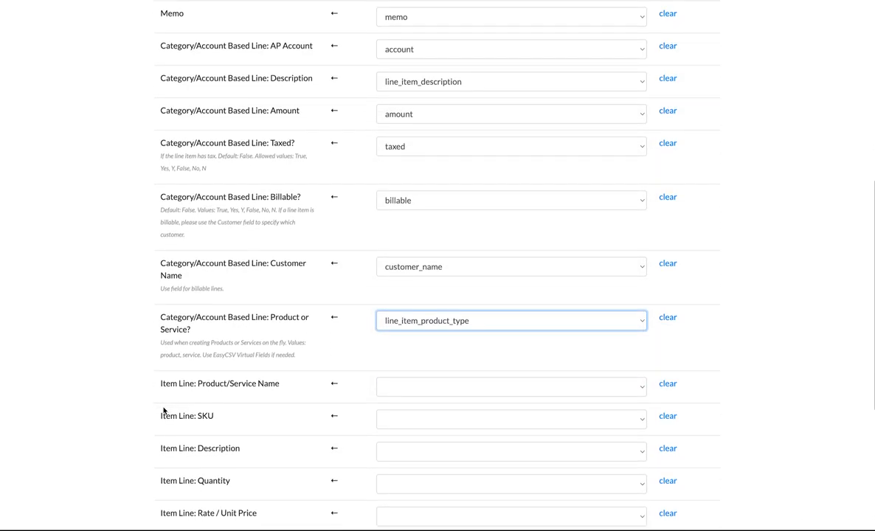
scroll(164, 411, down, 1)
scroll(163, 411, up, 1)
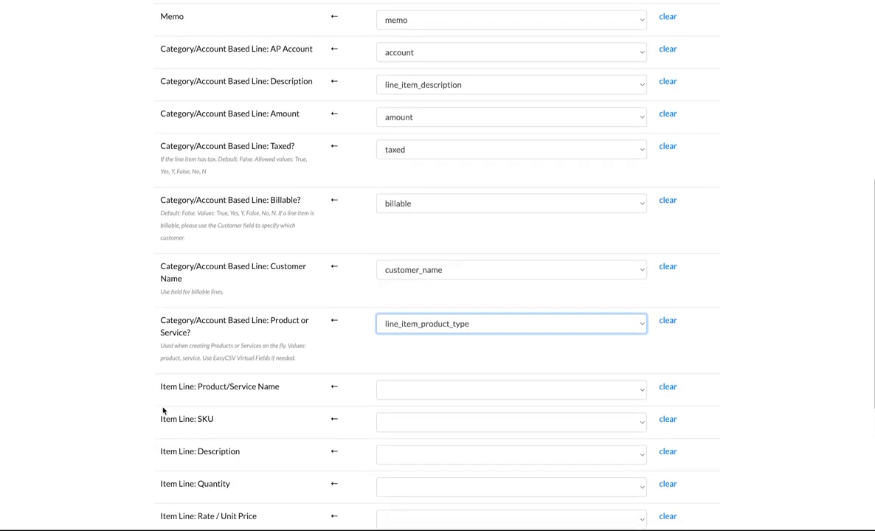
click(134, 362)
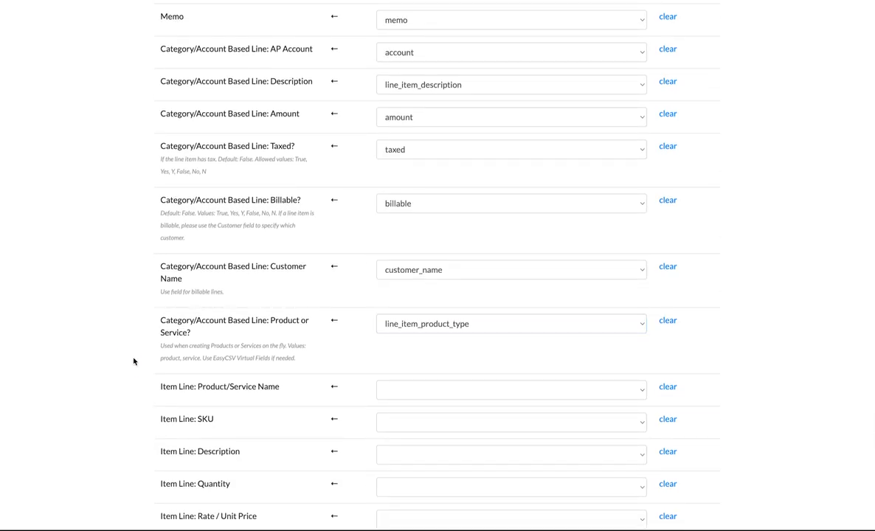
scroll(134, 361, up, 10)
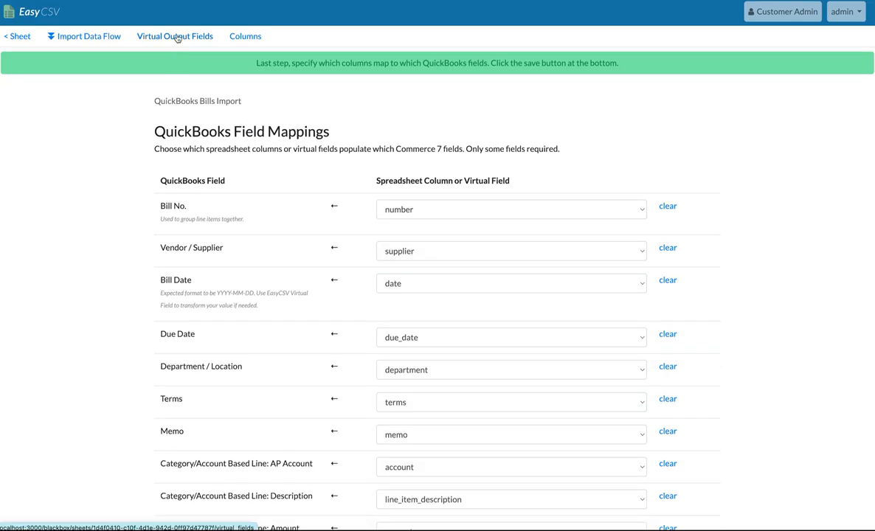
scroll(128, 241, down, 5)
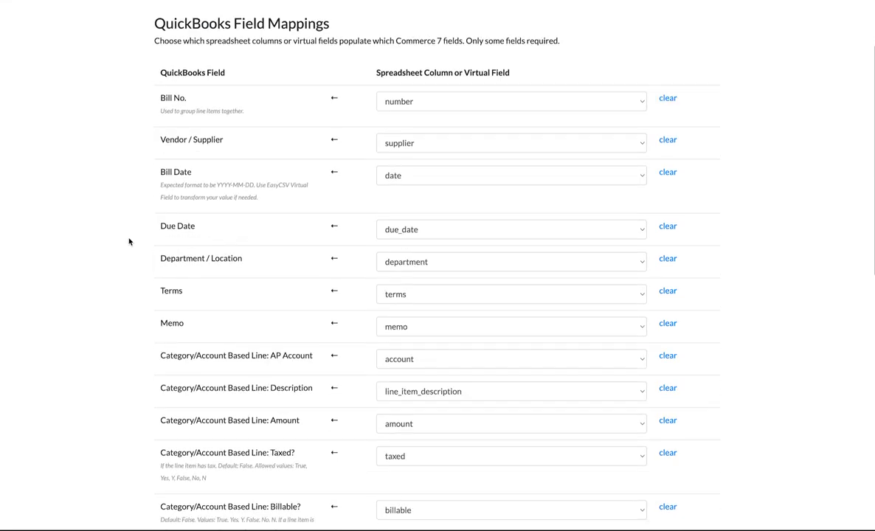
scroll(128, 241, down, 5)
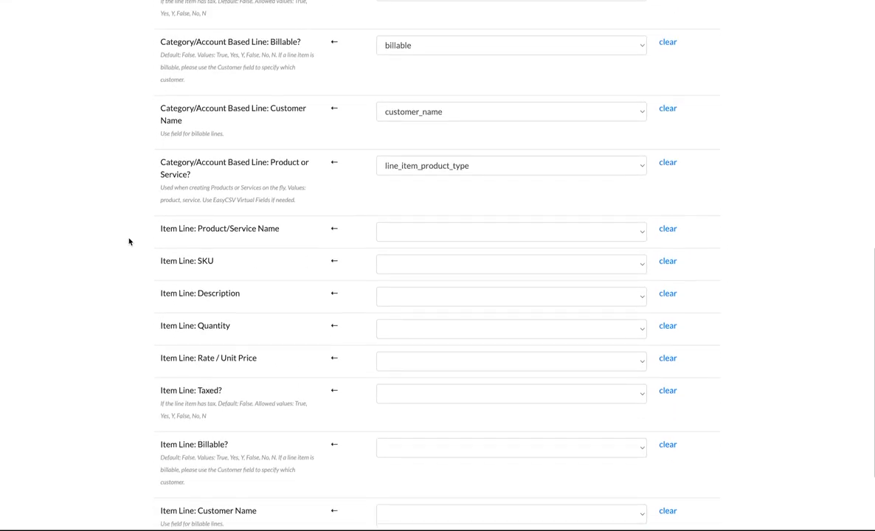
scroll(129, 241, down, 2)
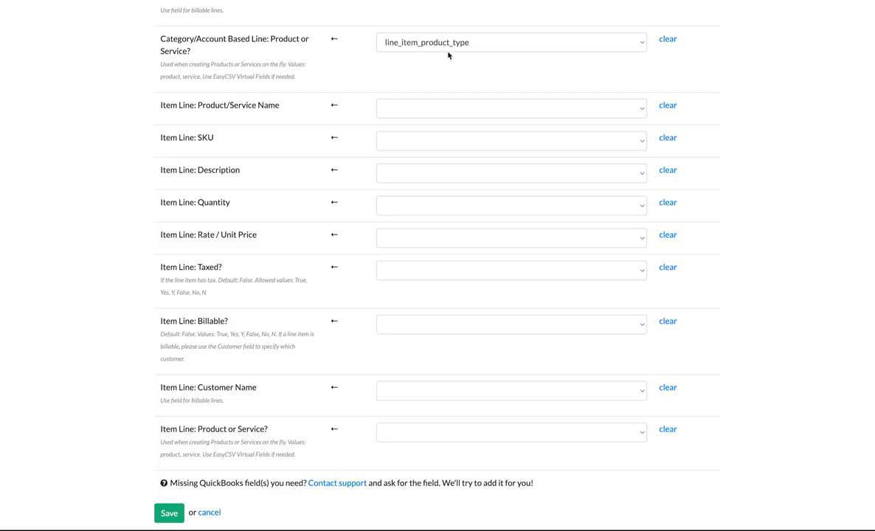
Step: Keep line_item_product_type for the category/account based line's Product or Service? field and save the QuickBooks field mappings
click(447, 43)
click(438, 46)
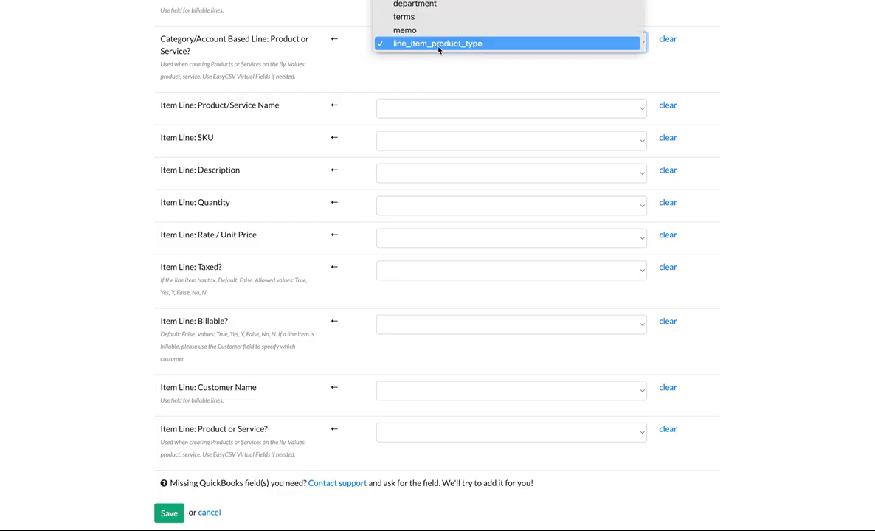
click(173, 75)
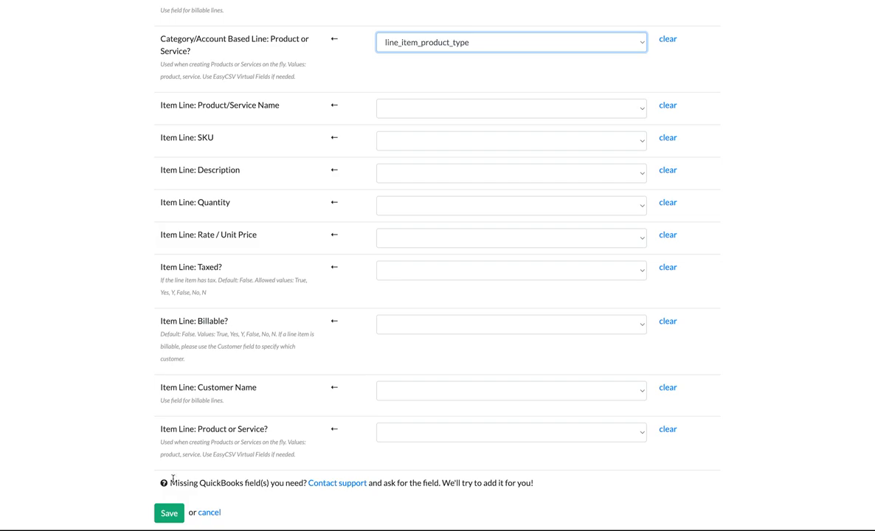
click(165, 513)
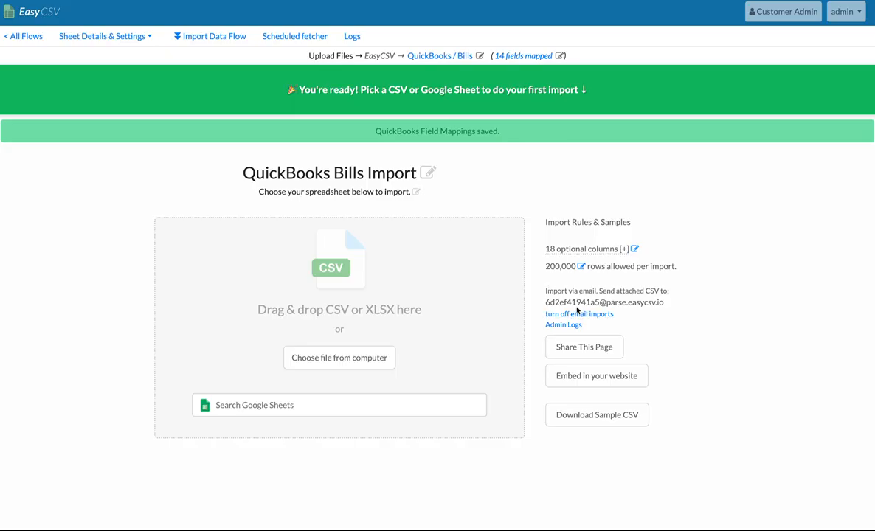
drag(566, 302, 596, 302)
click(683, 306)
Step: Search Google Sheets for "quickbooks bi" and choose the QuickBooks Bills sheet as the import file
click(283, 407)
text(quic)
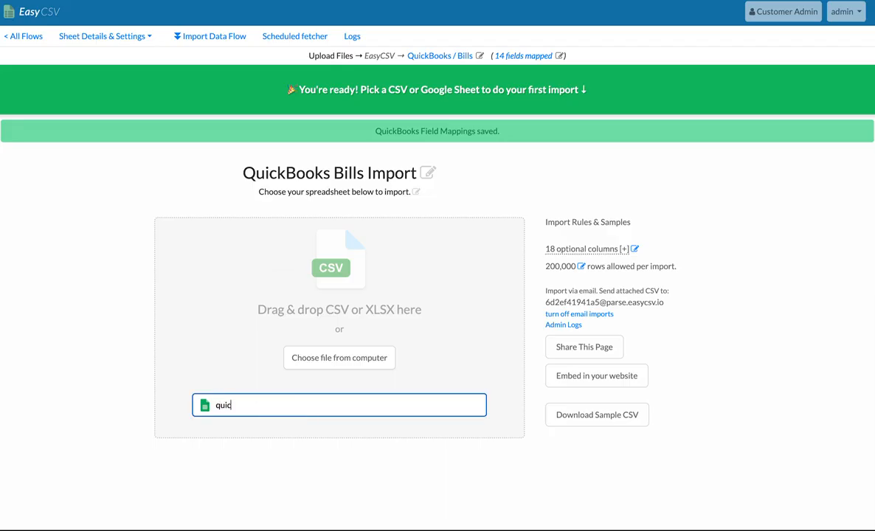
text(kbooks bi)
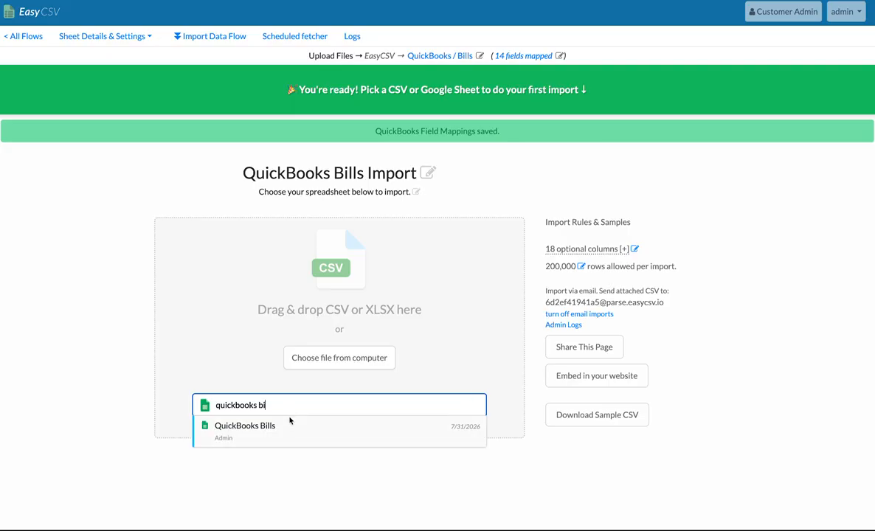
click(288, 423)
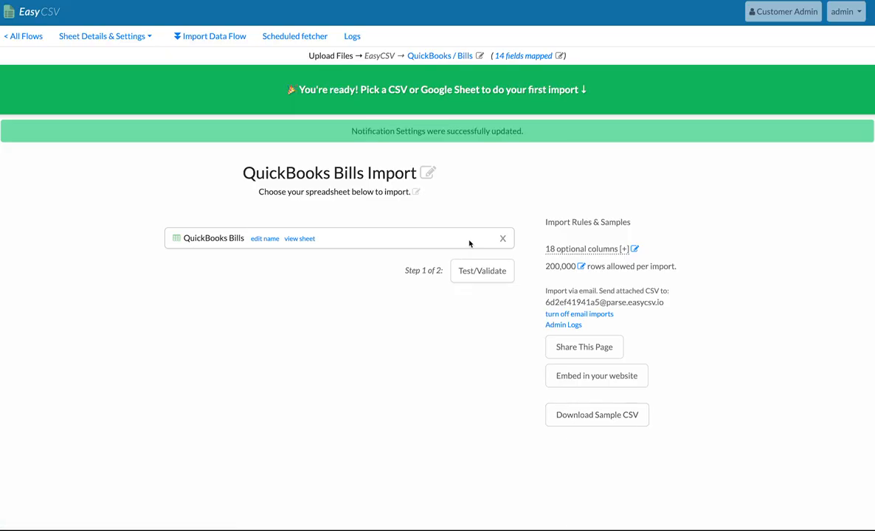
Step: Validate the QuickBooks Bills sheet and import its records into QuickBooks
click(471, 272)
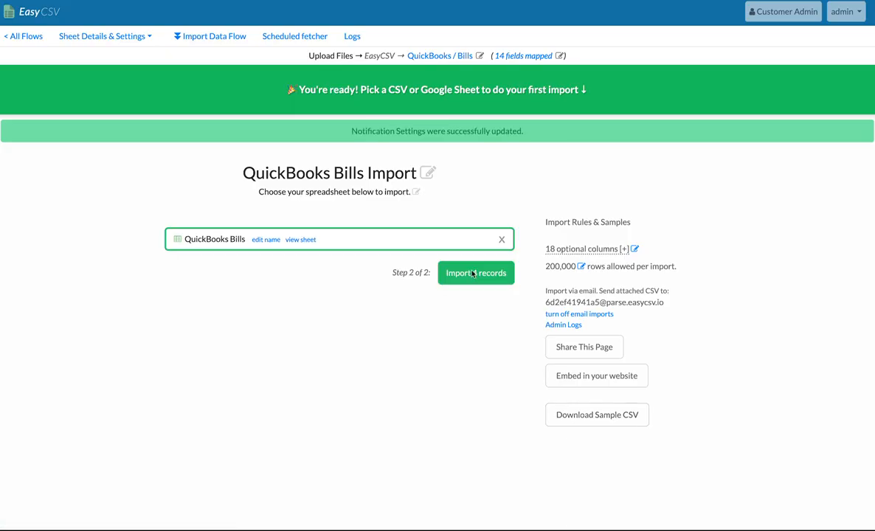
click(472, 274)
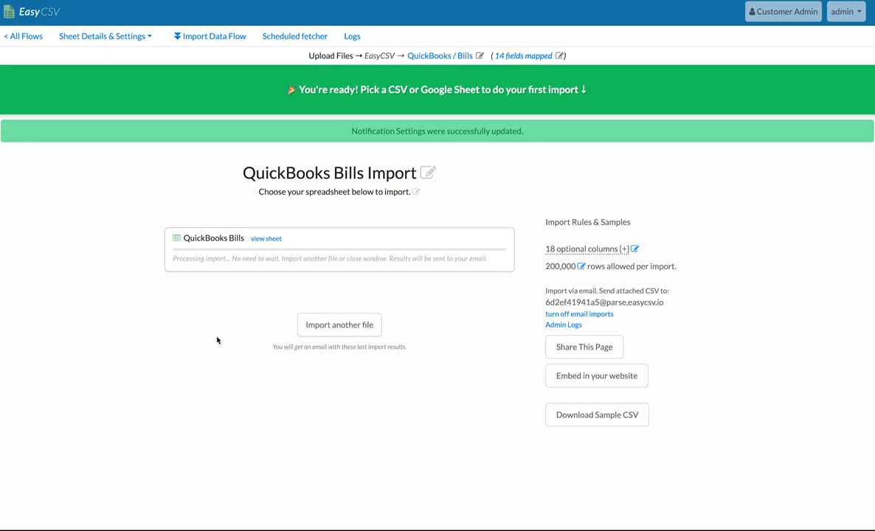
scroll(217, 339, down, 1)
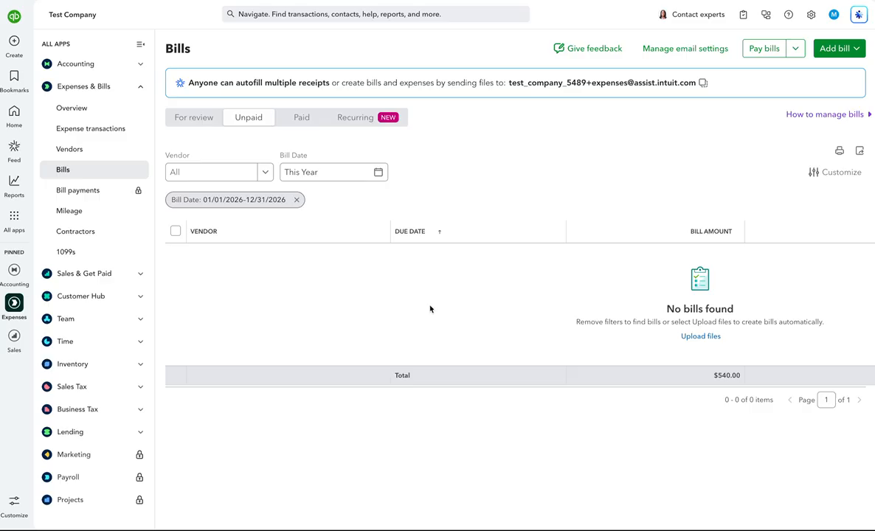
Step: Switch to QuickBooks and refresh the unpaid bills list
key(super+r)
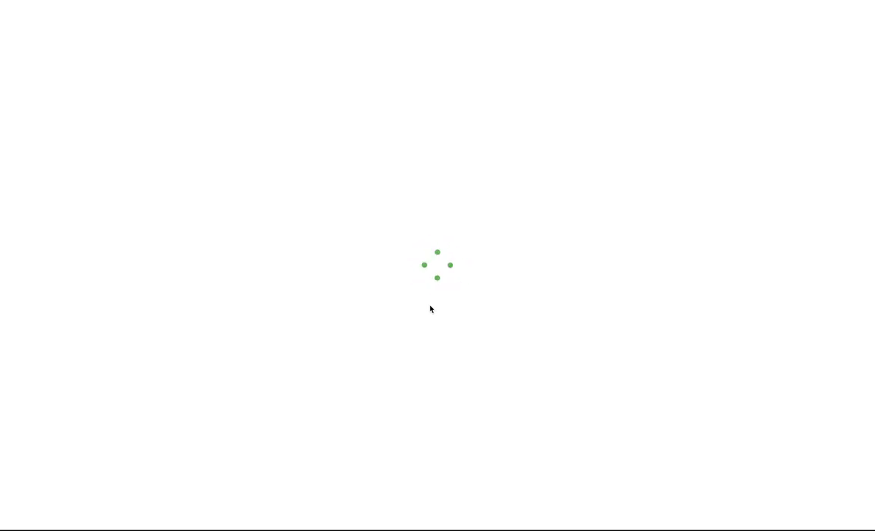